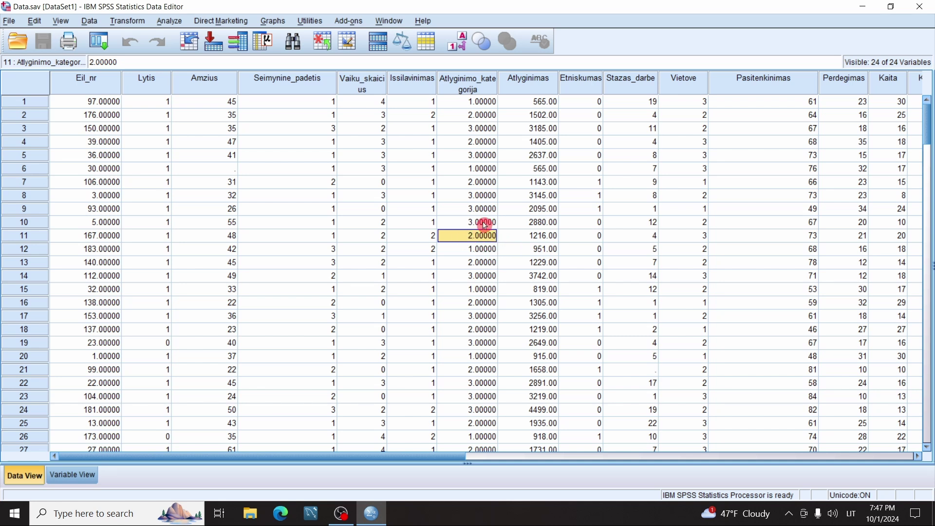
# Select the Atlyginimas variable column in the data grid and widen it to roughly double its width.
pyautogui.click(484, 224)
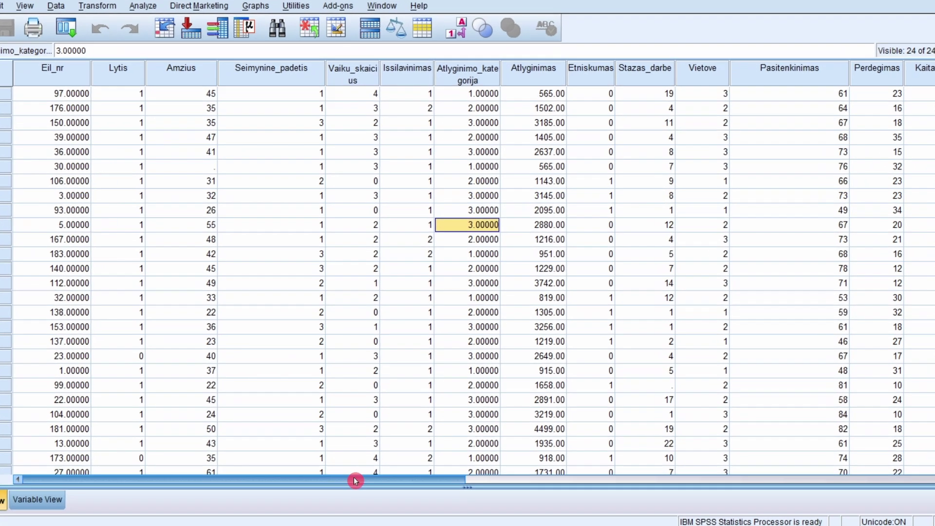
pyautogui.click(534, 73)
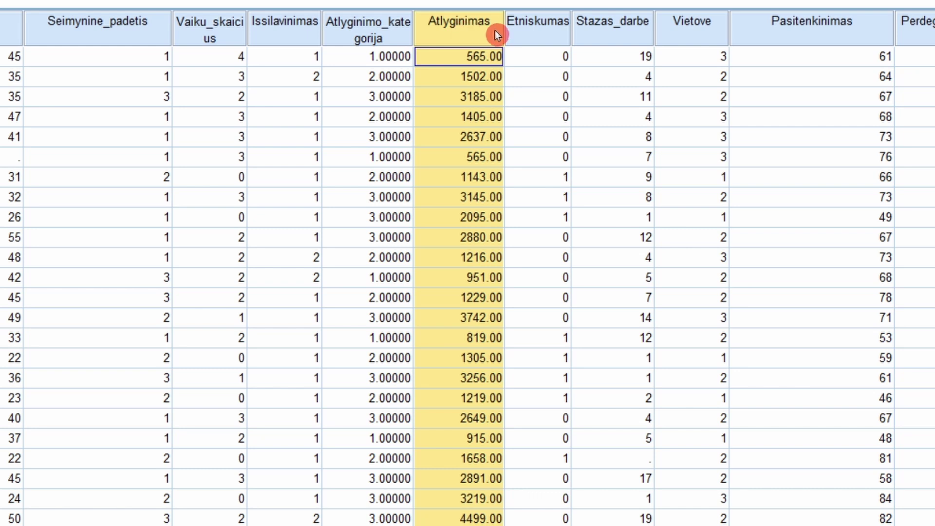
pyautogui.moveTo(503, 28); pyautogui.dragTo(586, 29)
pyautogui.click(552, 178)
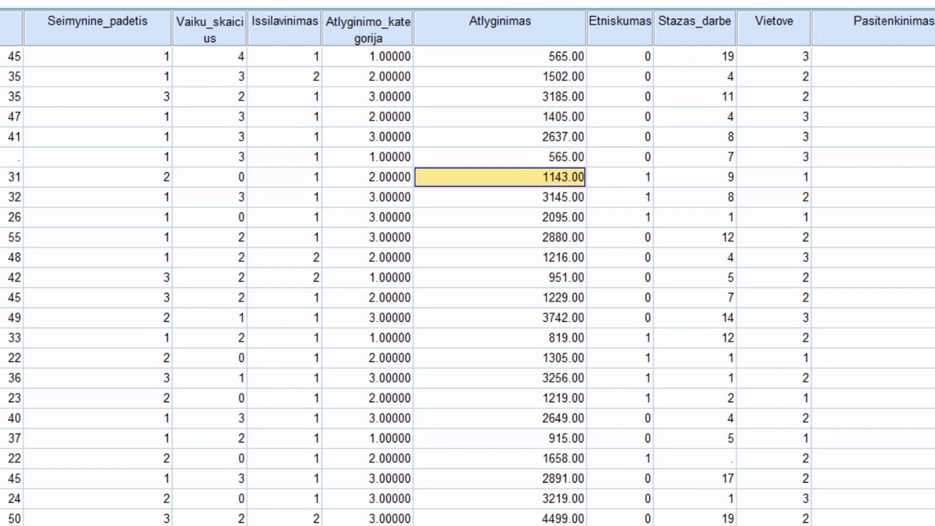
pyautogui.hscroll(-1, 467, 273)
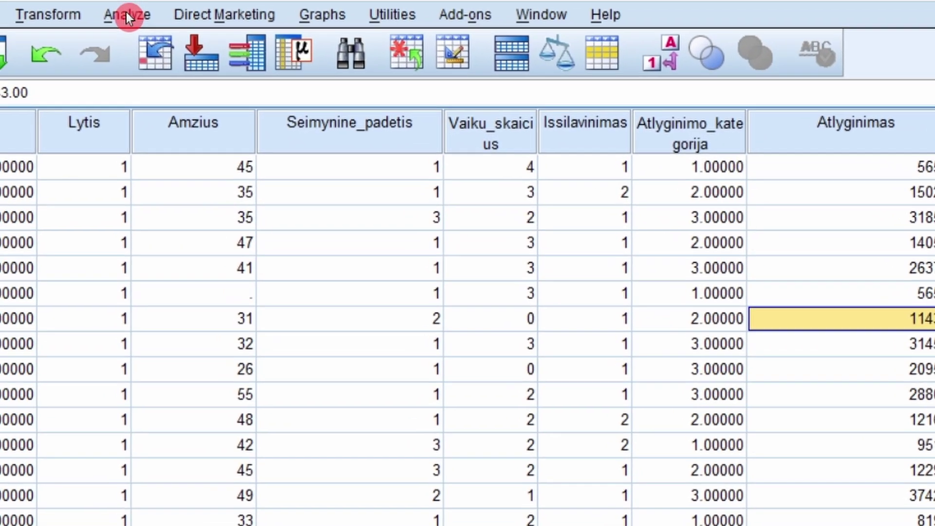
# Start an Explore analysis from the descriptive statistics and add Atlyginimas to the dependent list.
pyautogui.click(97, 1)
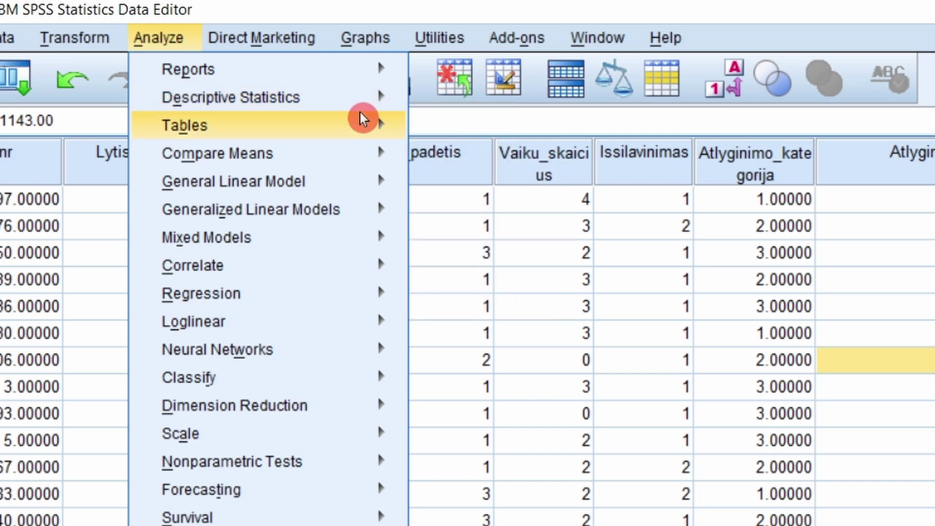
pyautogui.moveTo(375, 97)
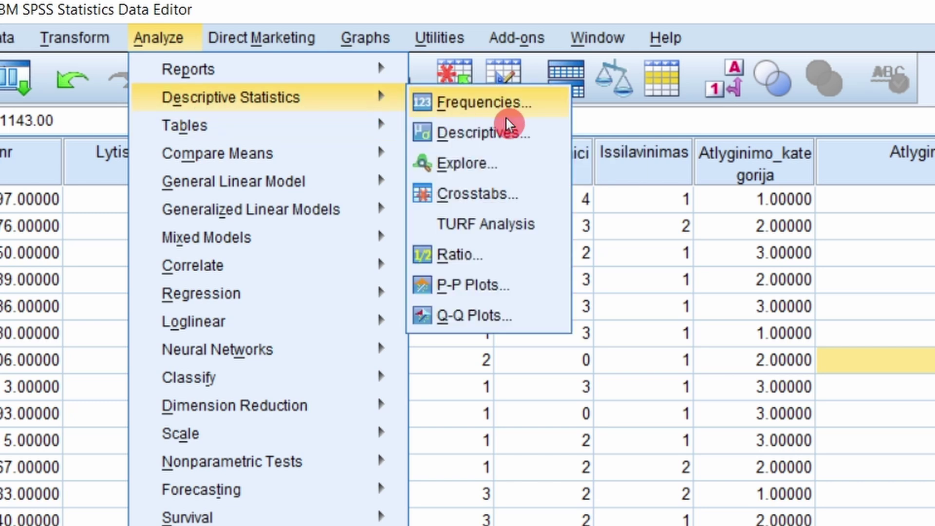
pyautogui.click(513, 166)
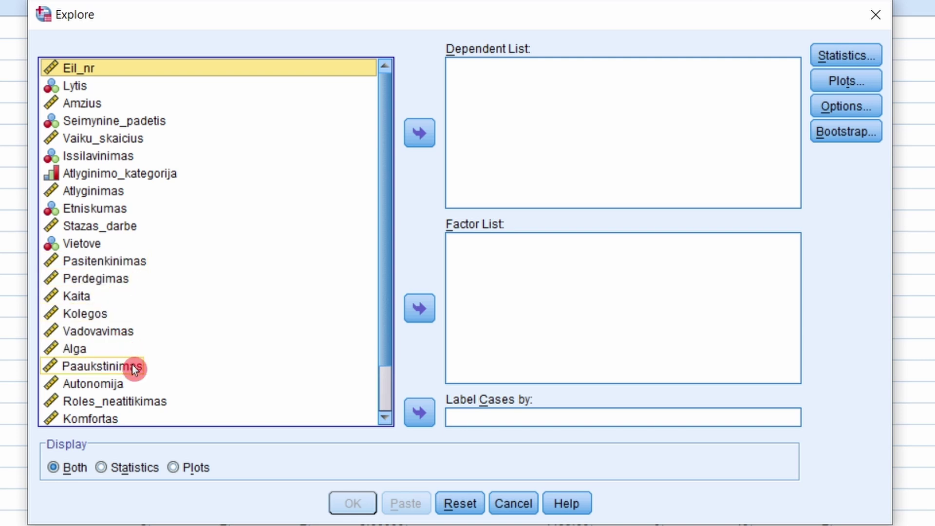
pyautogui.click(128, 273)
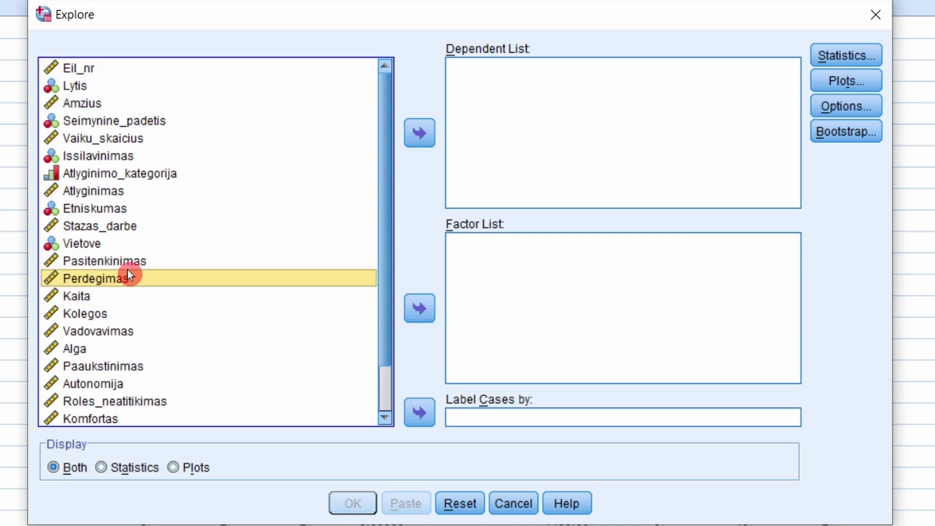
pyautogui.scroll(-1, 128, 273)
pyautogui.scroll(1, 125, 228)
pyautogui.click(129, 195)
pyautogui.click(422, 131)
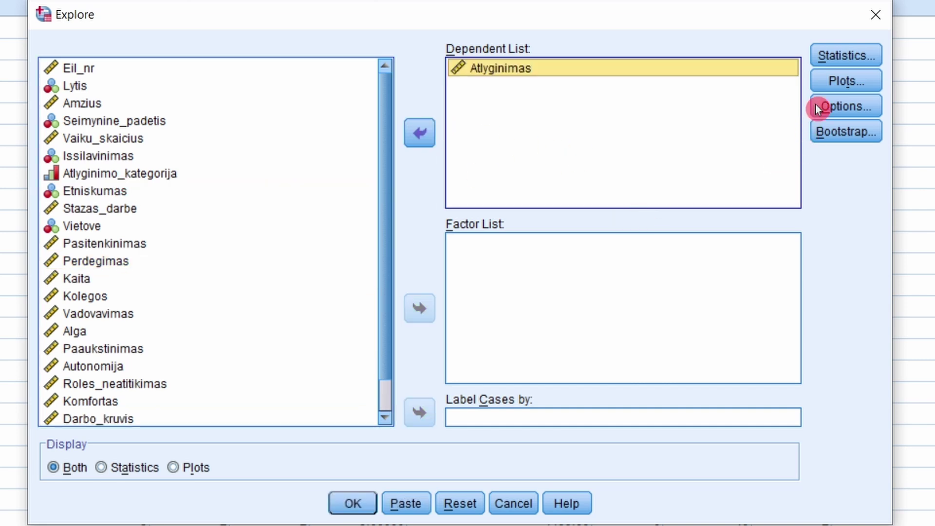
# Turn off the stem-and-leaf plot, enable normality plots with tests, and run the Explore analysis.
pyautogui.click(845, 82)
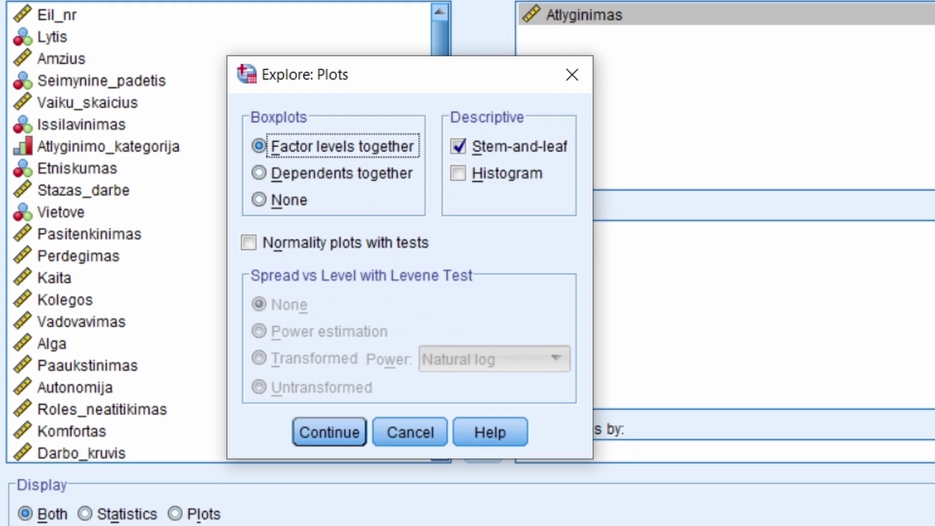
pyautogui.click(515, 148)
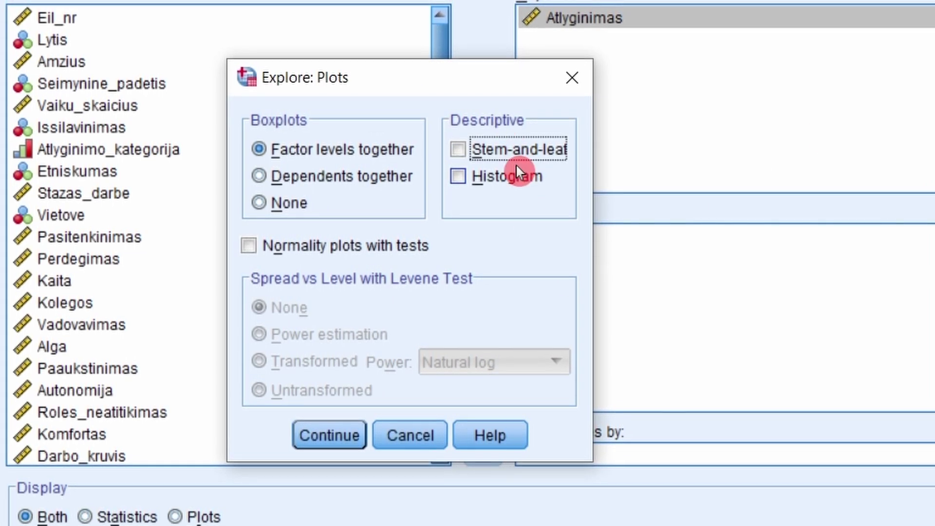
pyautogui.click(299, 253)
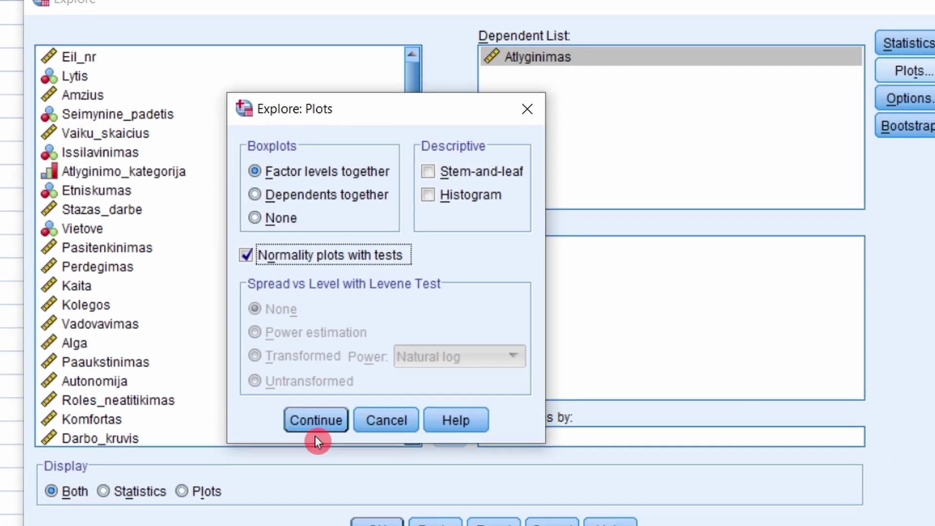
pyautogui.click(329, 437)
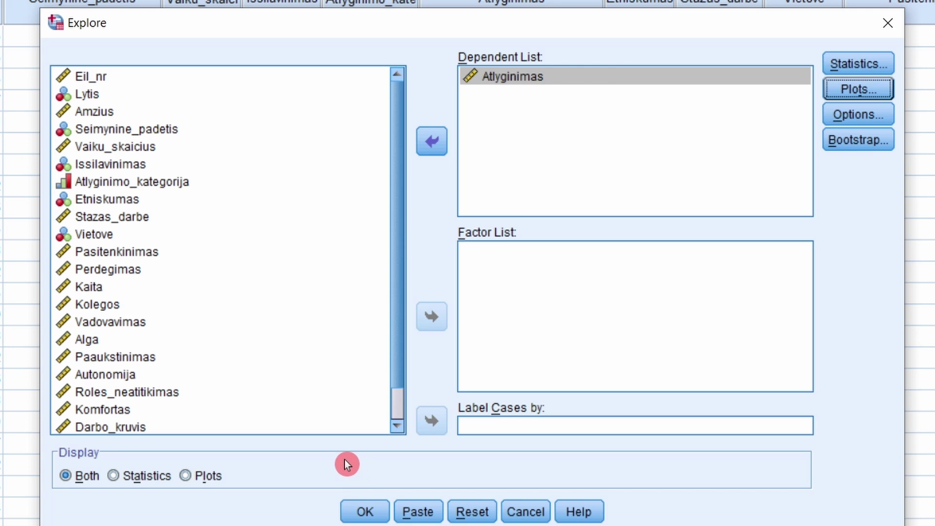
pyautogui.click(365, 509)
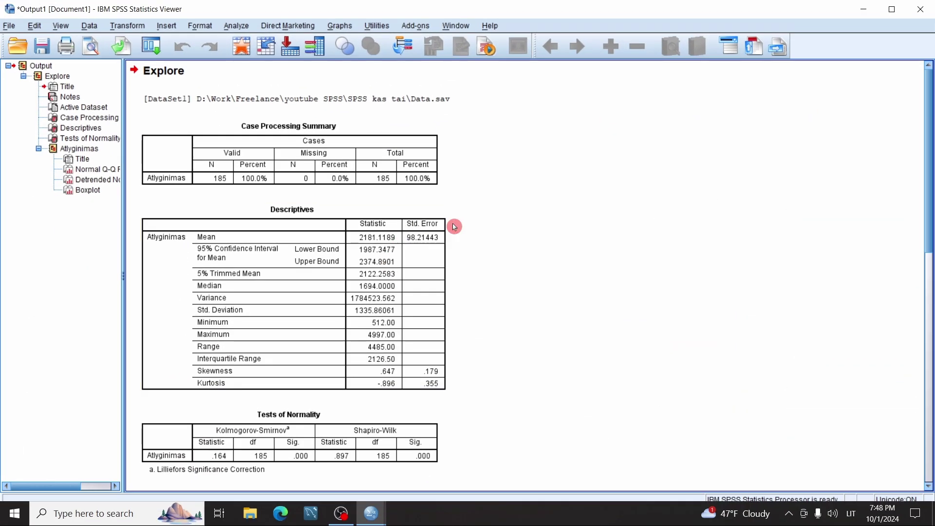
# Examine the Explore output for Atlyginimas, focusing on the Kolmogorov-Smirnov and Shapiro-Wilk results in the Tests of Normality table.
pyautogui.scroll(-3, 455, 228)
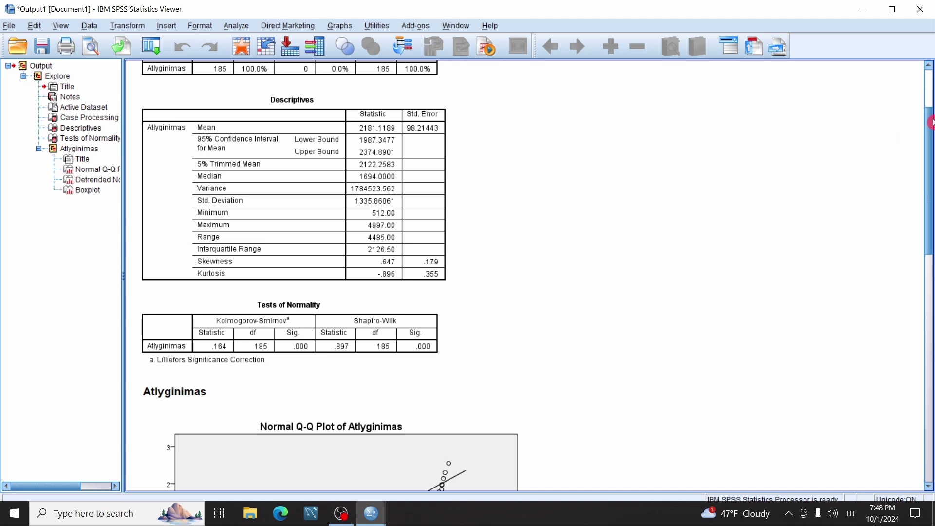
pyautogui.scroll(-4, 928, 189)
pyautogui.moveTo(929, 189); pyautogui.dragTo(930, 73)
pyautogui.scroll(-5, 311, 220)
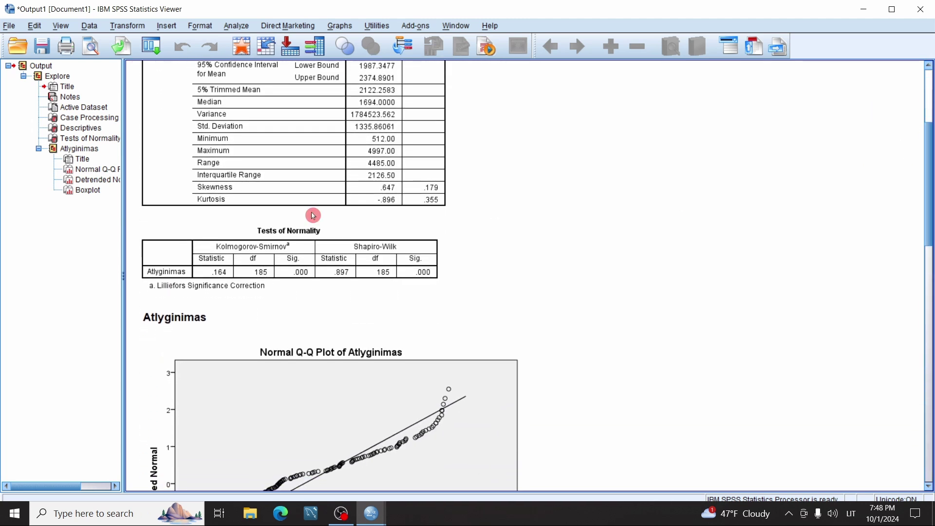
pyautogui.click(229, 269)
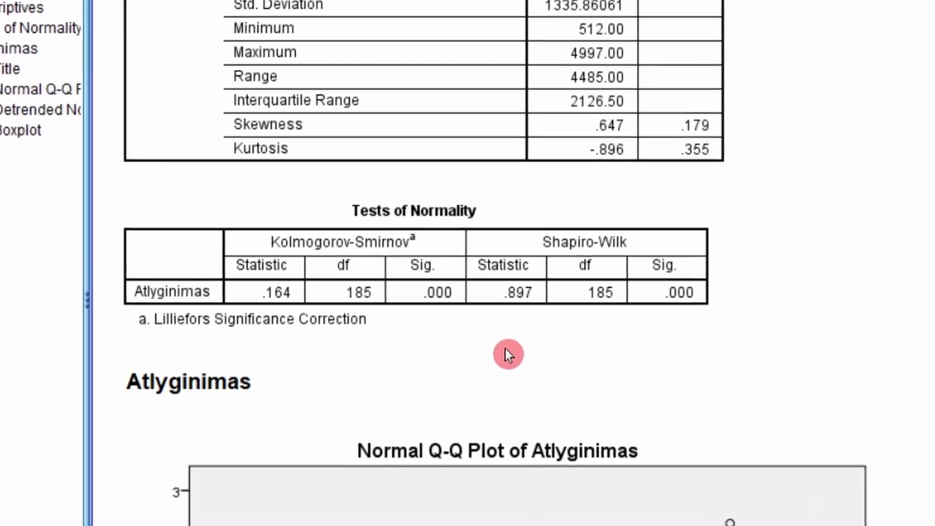
pyautogui.click(345, 324)
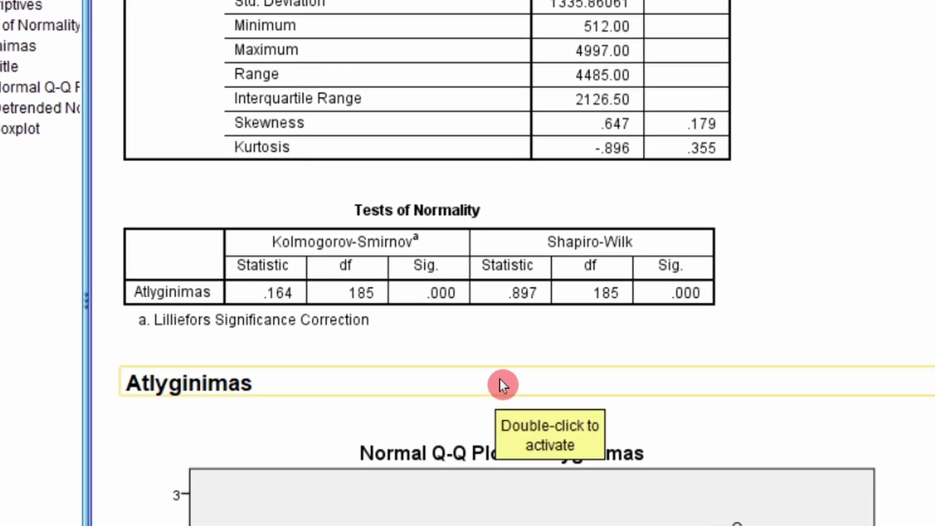
pyautogui.click(253, 268)
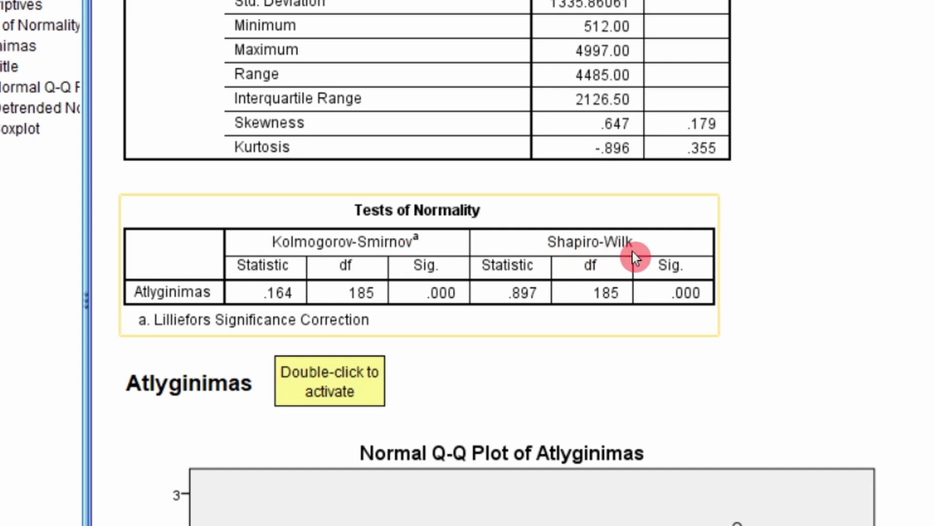
pyautogui.click(470, 363)
pyautogui.click(397, 339)
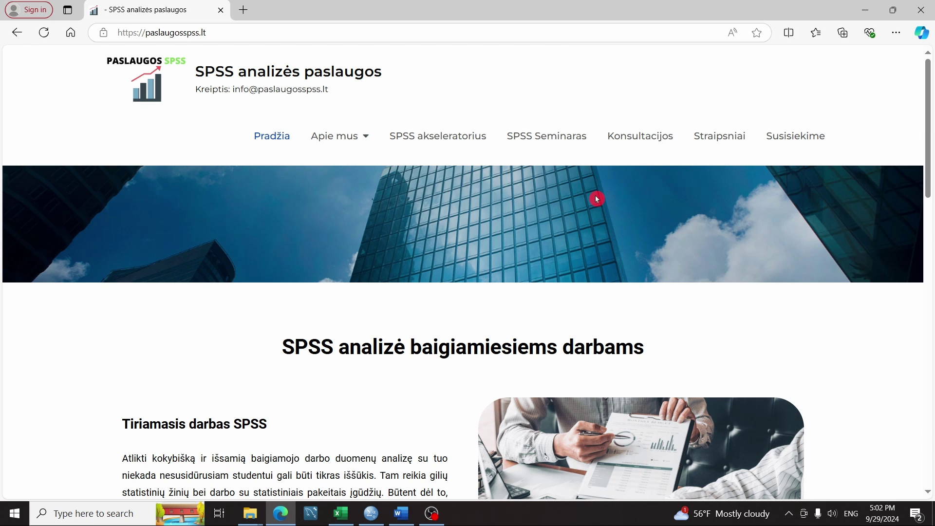
# Switch to the paslaugosspss.lt site in Microsoft Edge and look through its home page, including the offered SPSS help areas.
pyautogui.scroll(-1, 595, 195)
pyautogui.scroll(1, 403, 132)
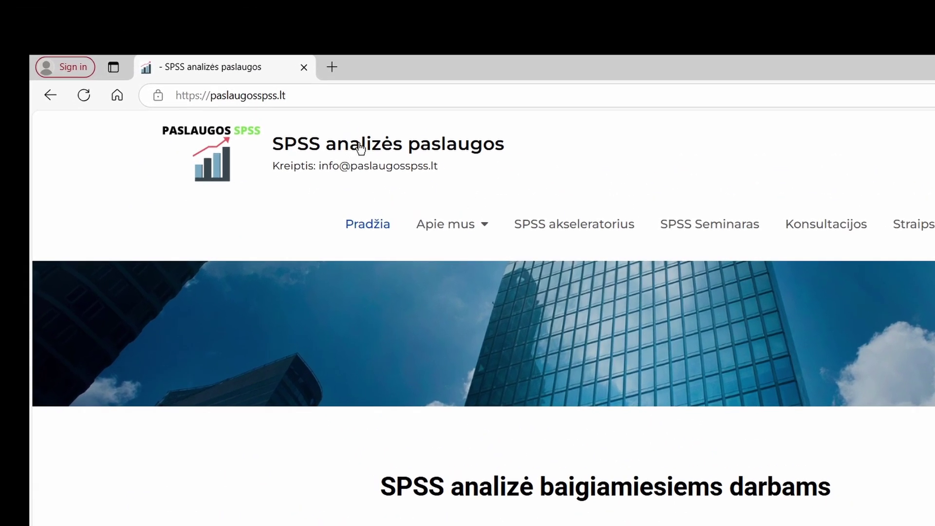
pyautogui.click(319, 65)
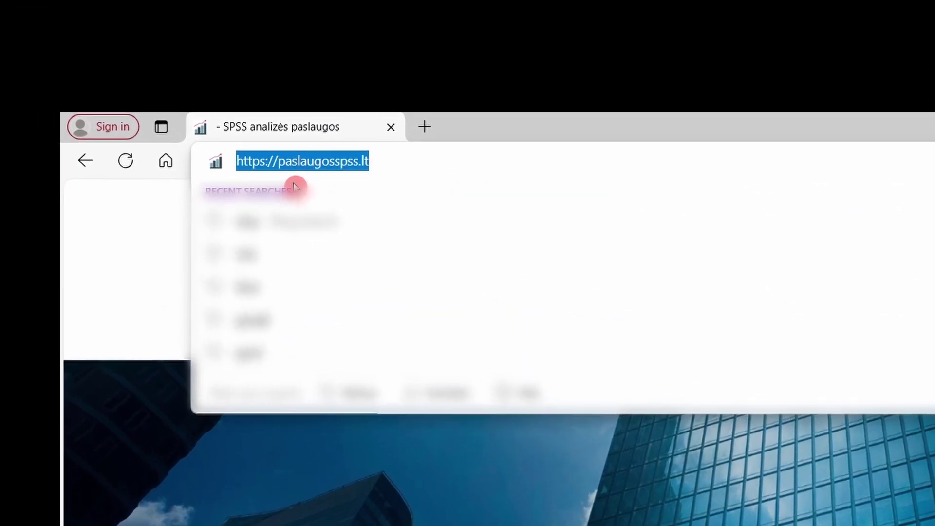
pyautogui.click(165, 253)
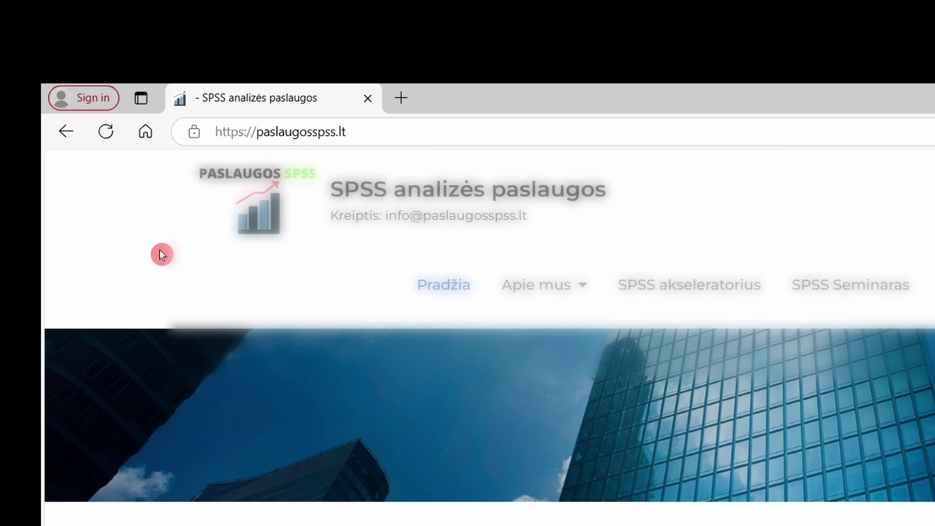
pyautogui.scroll(-10, 613, 423)
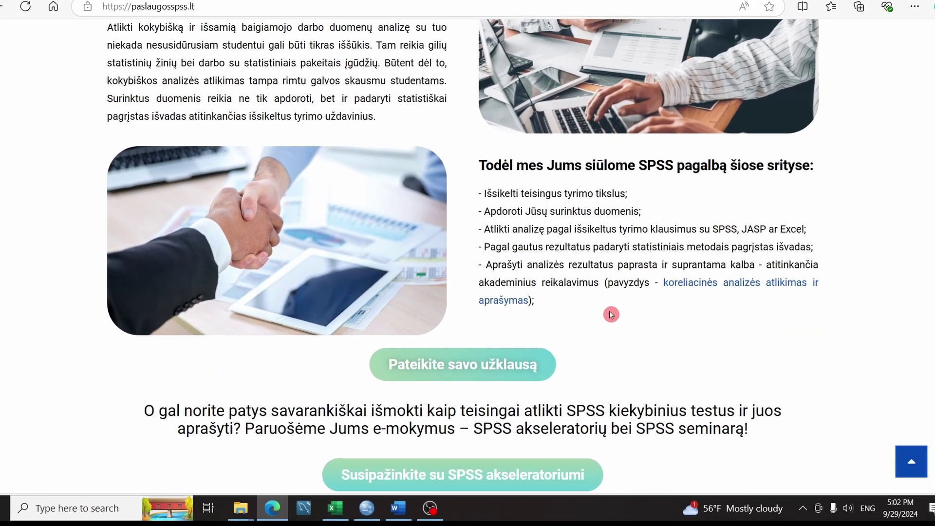
pyautogui.scroll(10, 645, 282)
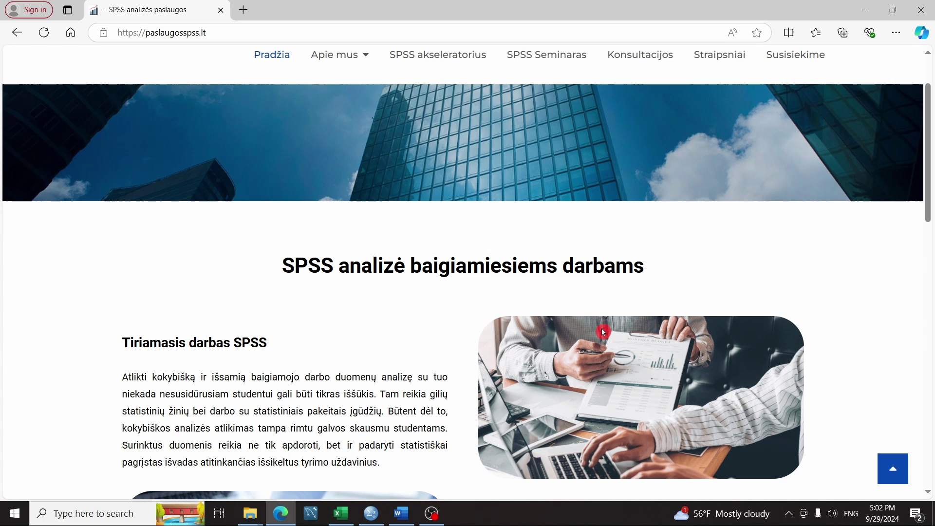
pyautogui.scroll(2, 604, 332)
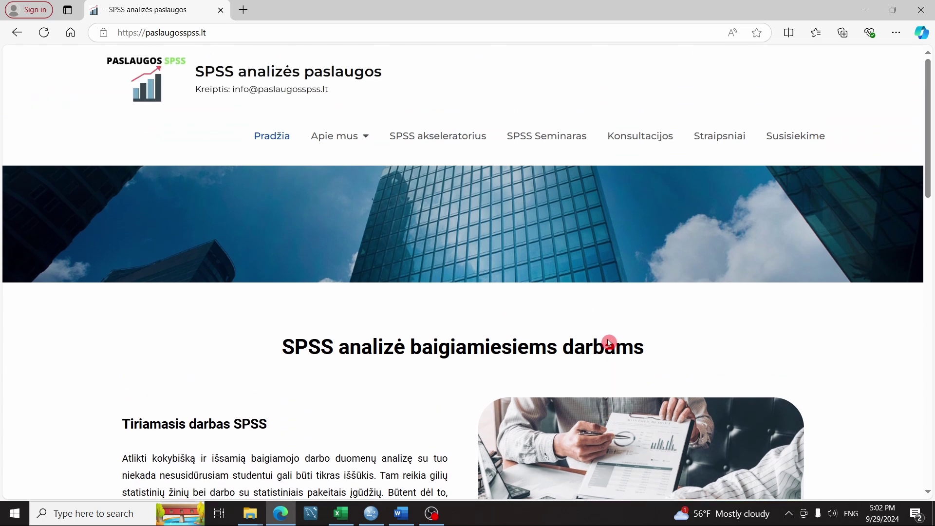
# Open the SPSS akseleratorius page and read its introduction, highlighting "3 valandų 30 minučių" and "37 puslapių ataskaitą".
pyautogui.click(438, 148)
pyautogui.scroll(-1, 467, 248)
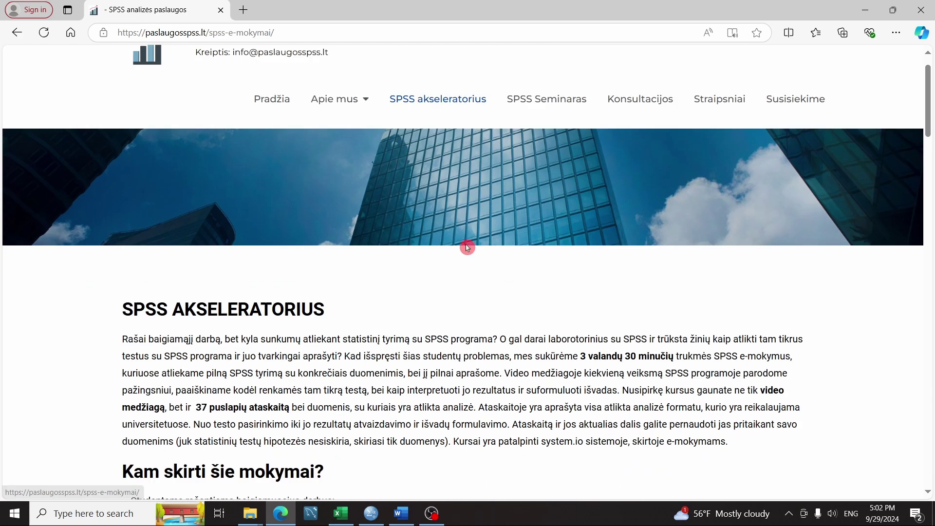
pyautogui.moveTo(575, 356); pyautogui.dragTo(675, 356)
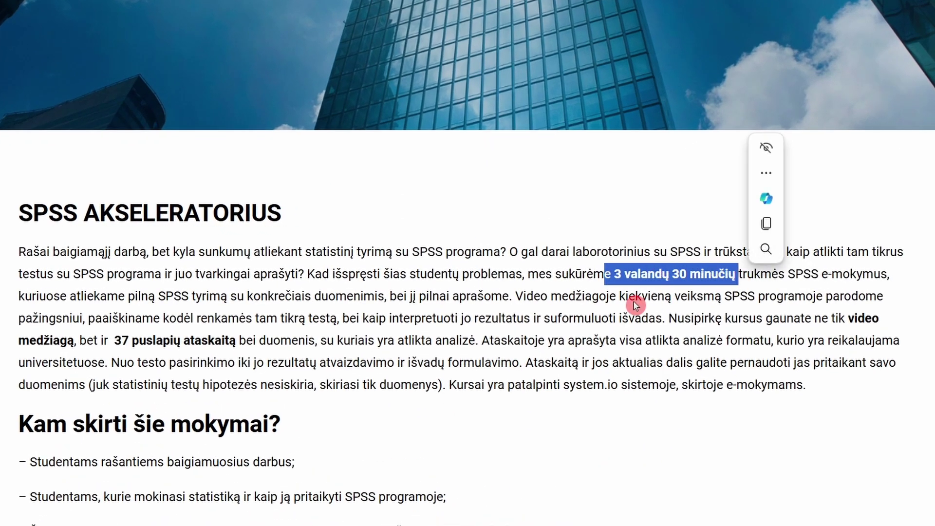
pyautogui.click(634, 305)
pyautogui.scroll(-1, 633, 302)
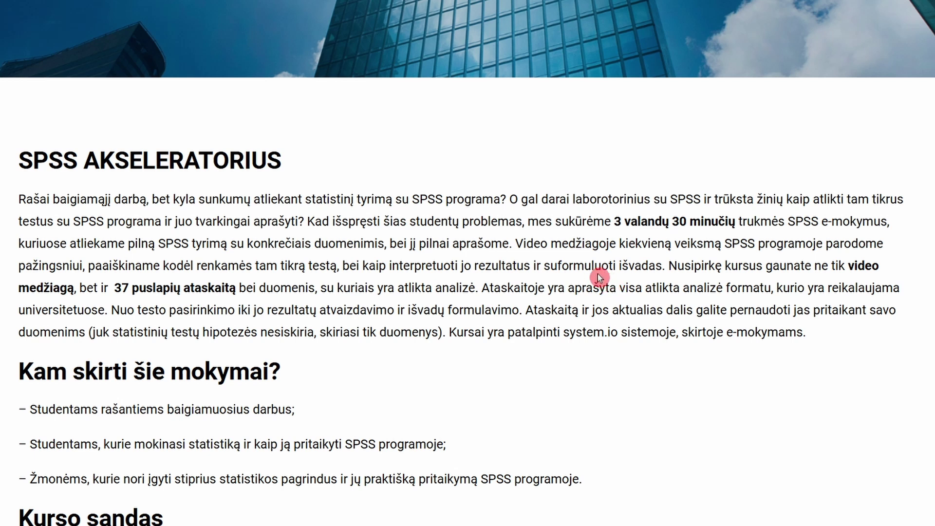
pyautogui.scroll(-1, 589, 273)
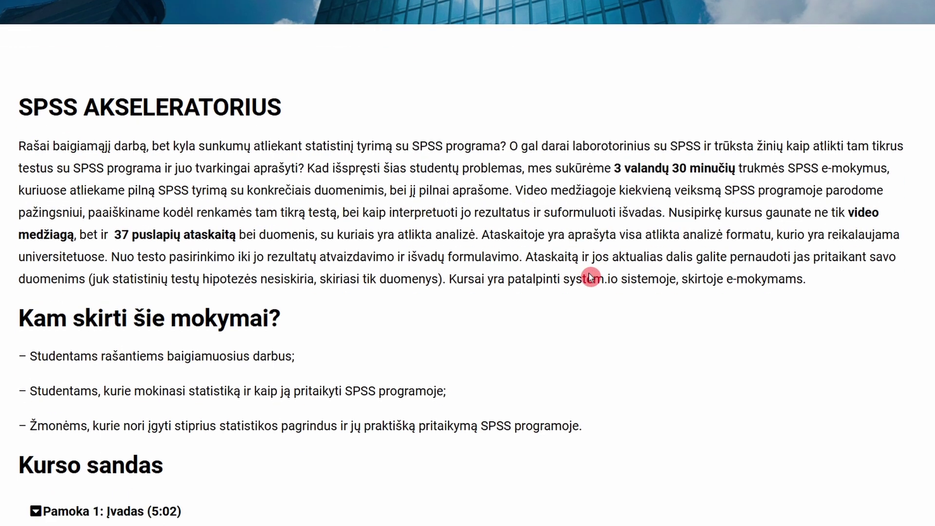
pyautogui.moveTo(112, 235); pyautogui.dragTo(243, 240)
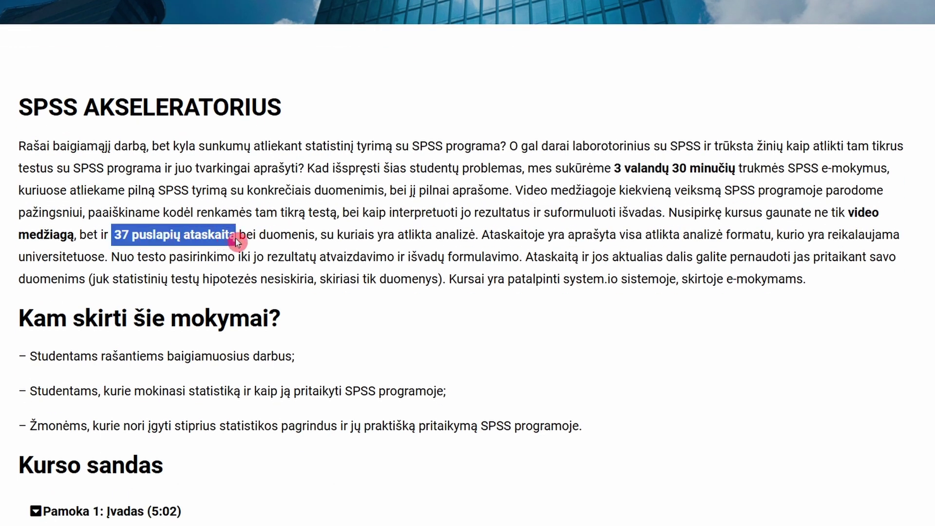
pyautogui.click(339, 262)
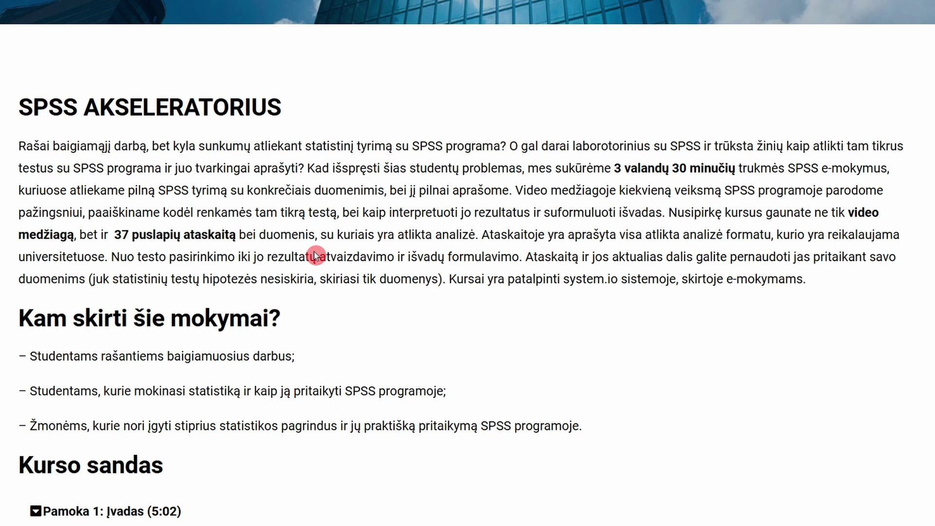
# Review the Kurso sandas lesson list, checking lesson 8.2 on the Wilcoxon test and expanding the description of lesson 10 on the Chi-kvadrat test.
pyautogui.scroll(-4, 336, 255)
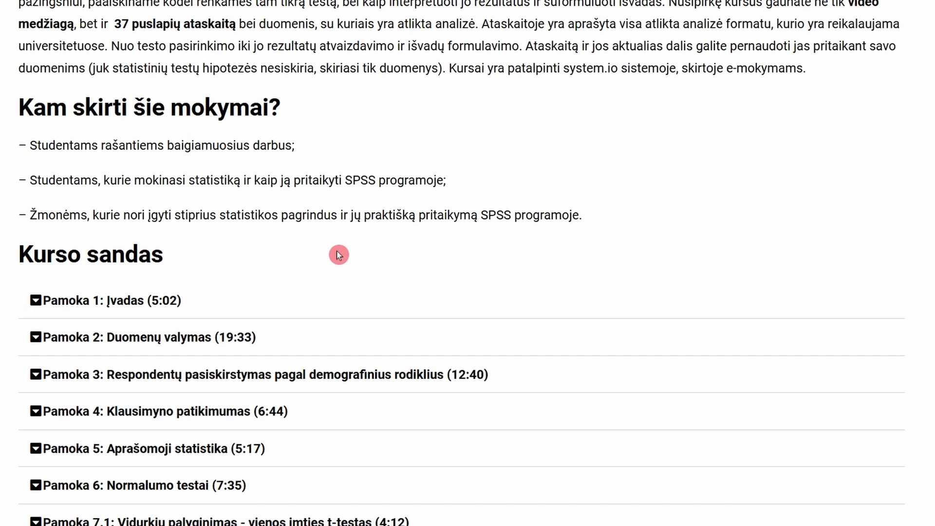
pyautogui.scroll(-2, 336, 255)
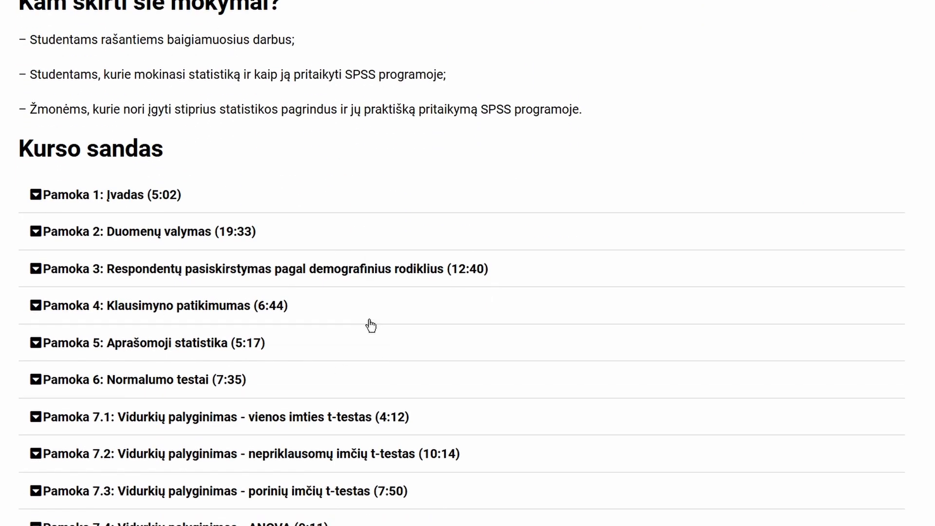
pyautogui.scroll(-8, 370, 325)
pyautogui.click(256, 191)
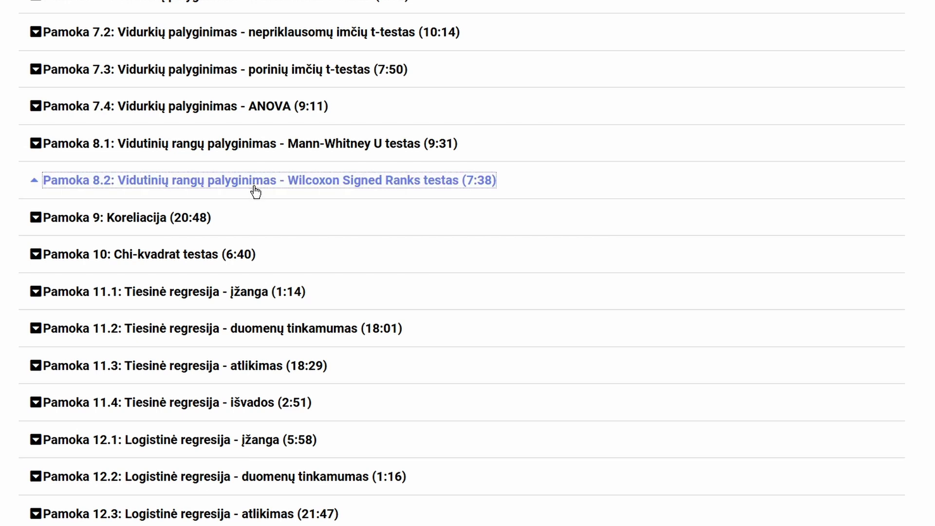
pyautogui.click(428, 195)
pyautogui.click(268, 257)
pyautogui.scroll(-1, 308, 271)
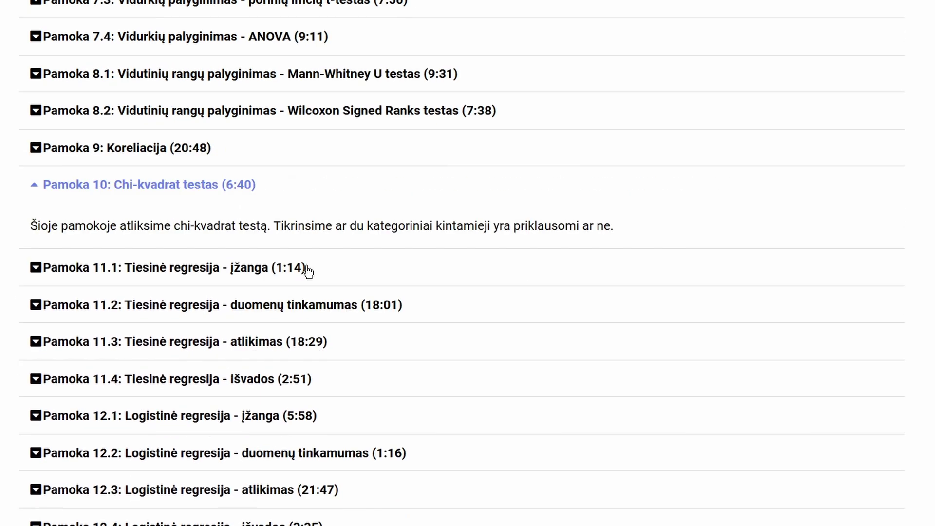
# Find the free sample lesson section further down the course page and highlight its heading "Pavyzdinė pamoka - nemokamai!".
pyautogui.scroll(-16, 307, 271)
pyautogui.moveTo(282, 241); pyautogui.dragTo(654, 249)
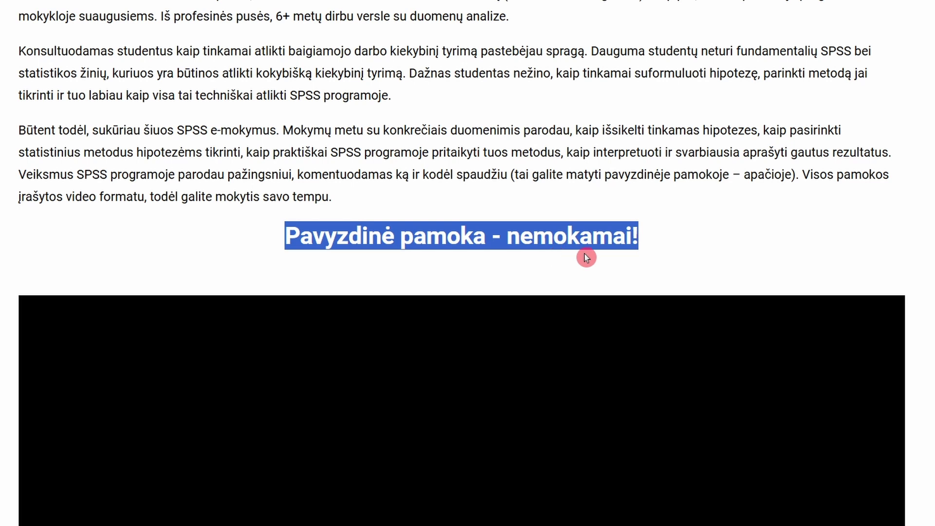
pyautogui.click(669, 240)
pyautogui.scroll(1, 699, 245)
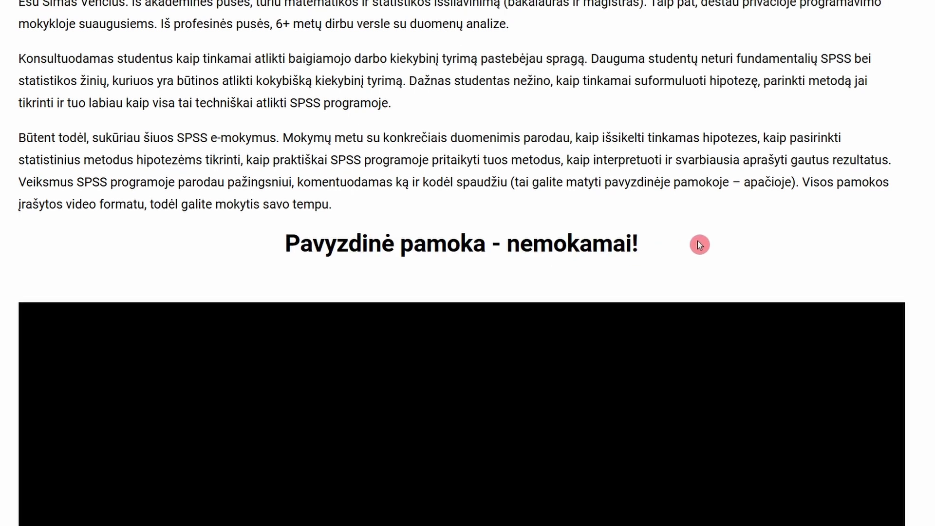